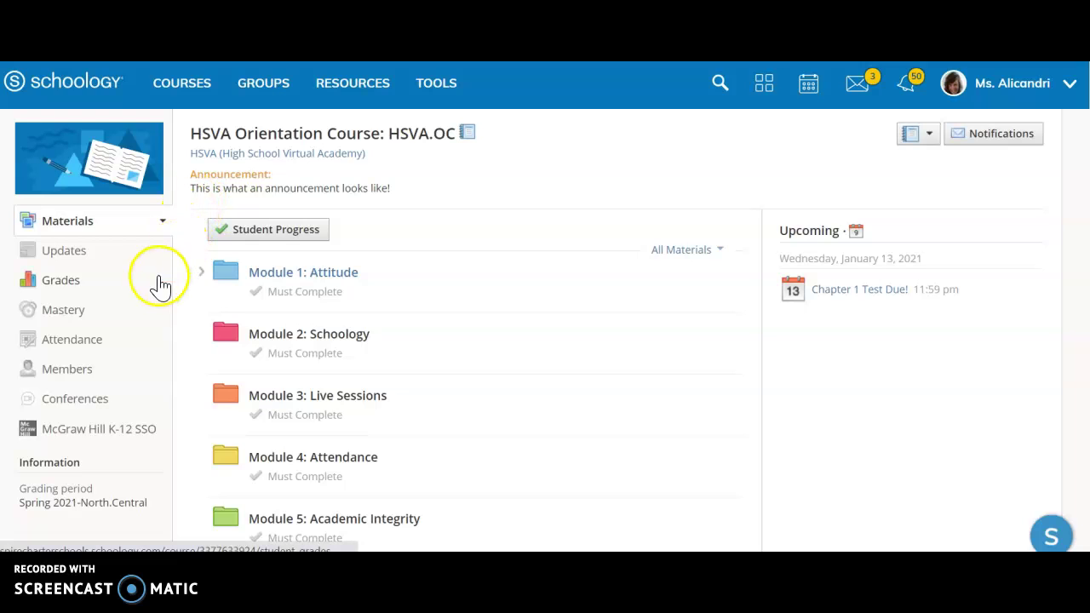
Open the course updates and post the comment "Looks great" under the announcement update
left_click(62, 255)
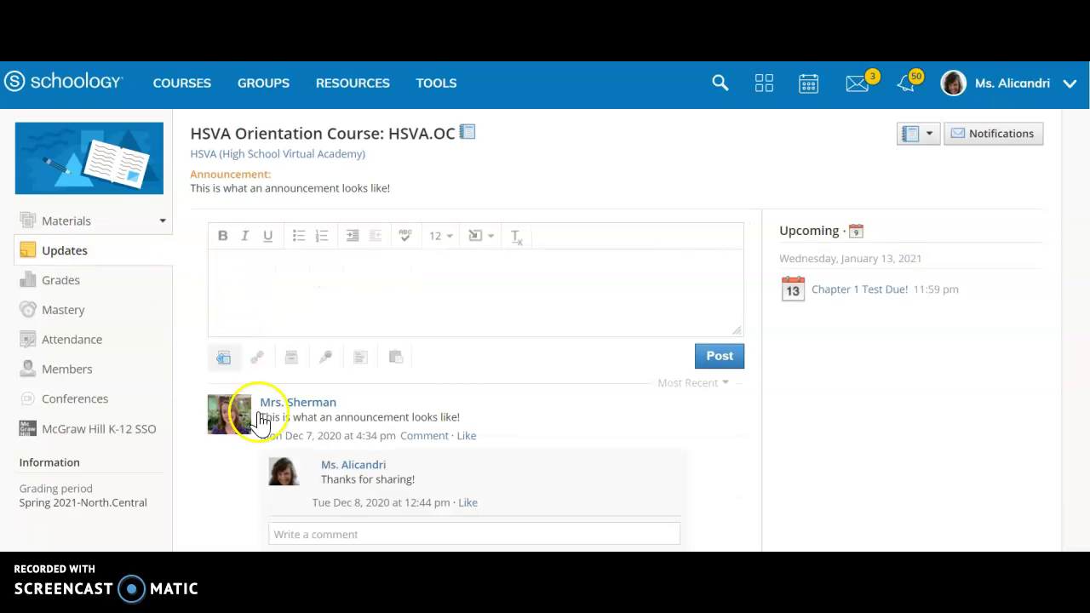
scroll(224, 487, "down", 1)
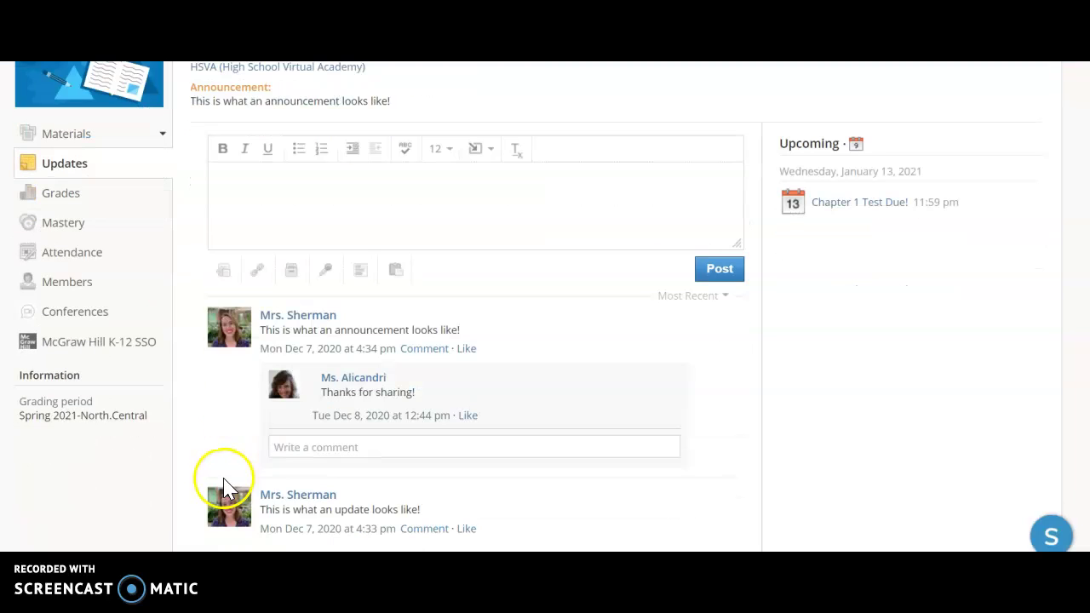
left_click(316, 447)
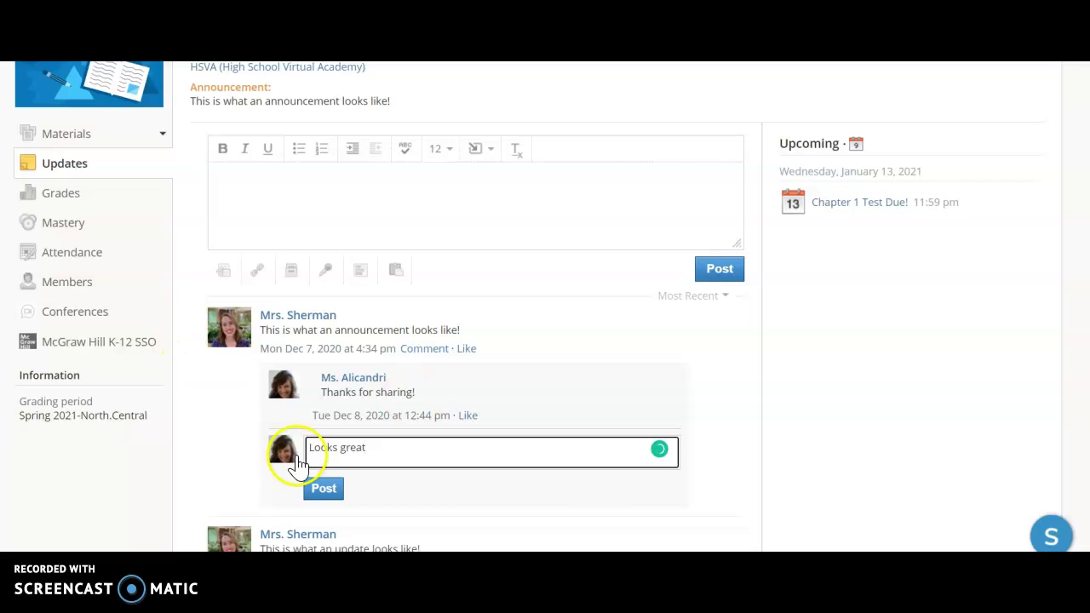
left_click(324, 492)
scroll(319, 490, "down", 3)
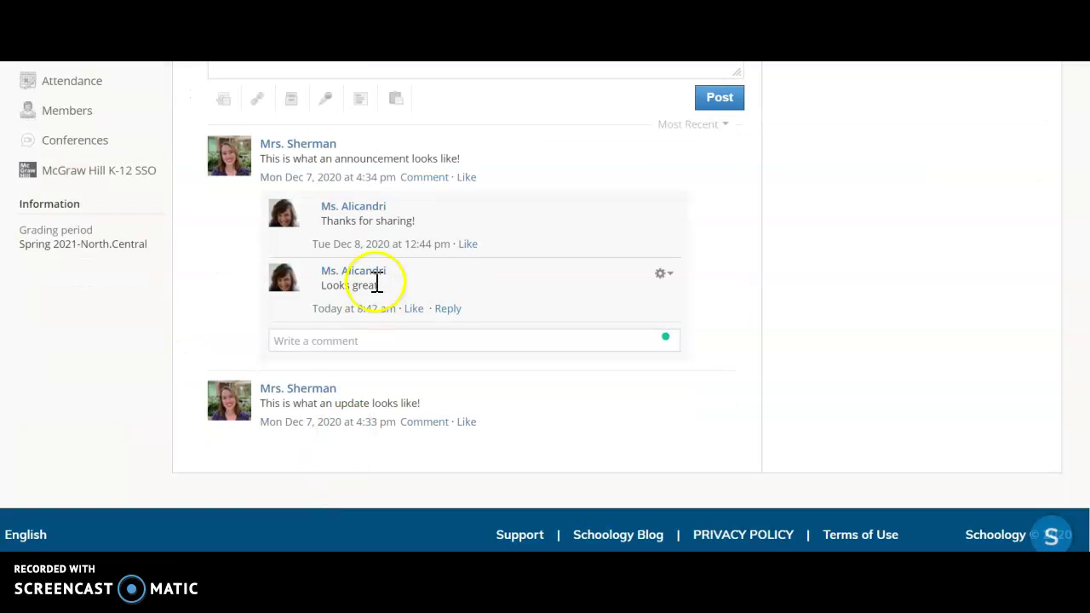
Check the course's attendance record and return to the course materials
scroll(511, 183, "up", 5)
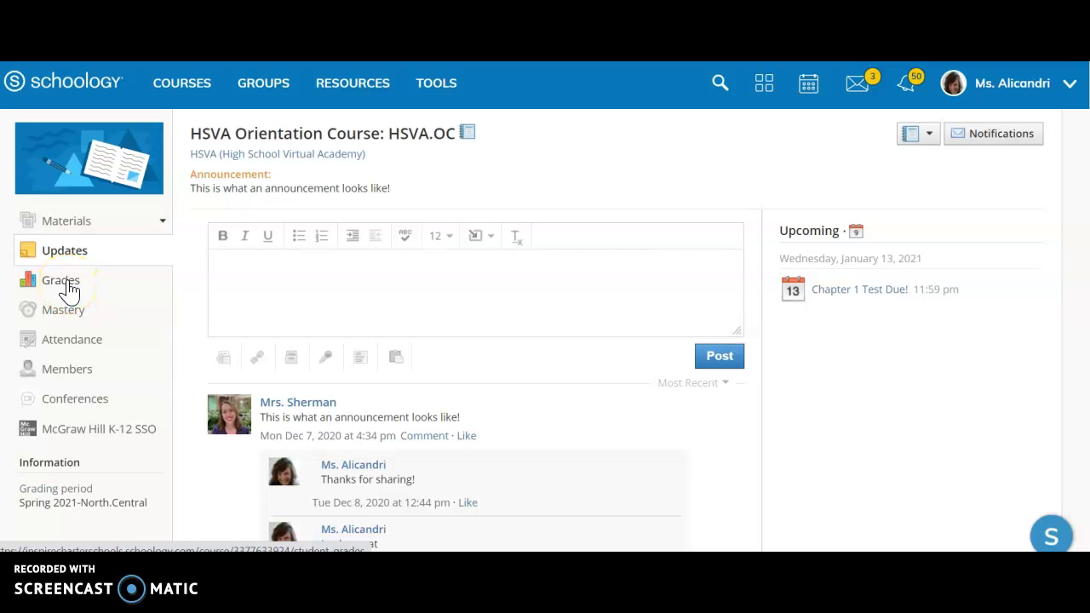
left_click(70, 323)
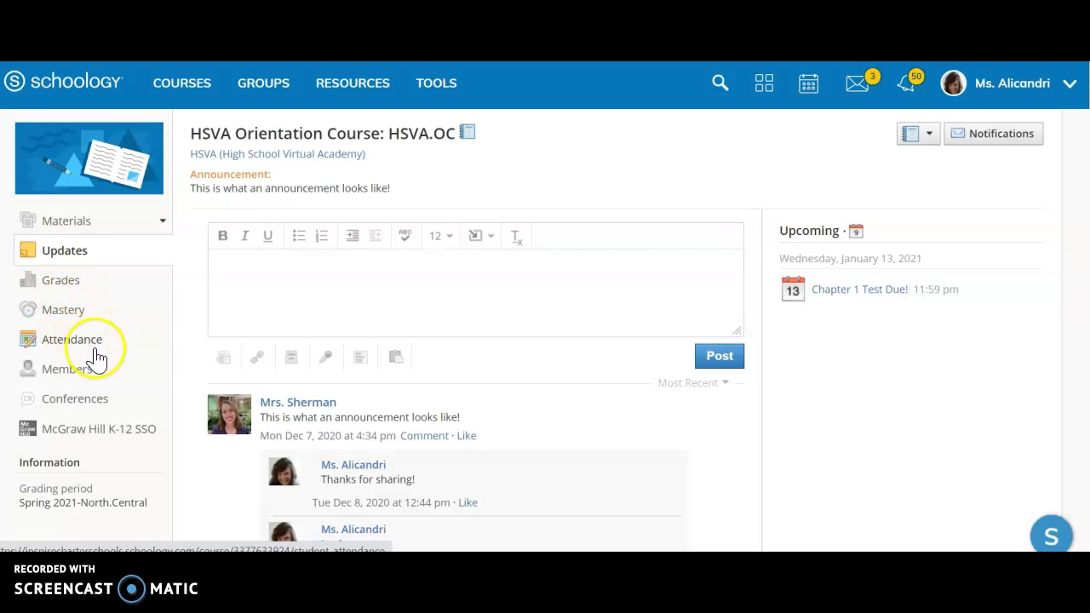
left_click(86, 349)
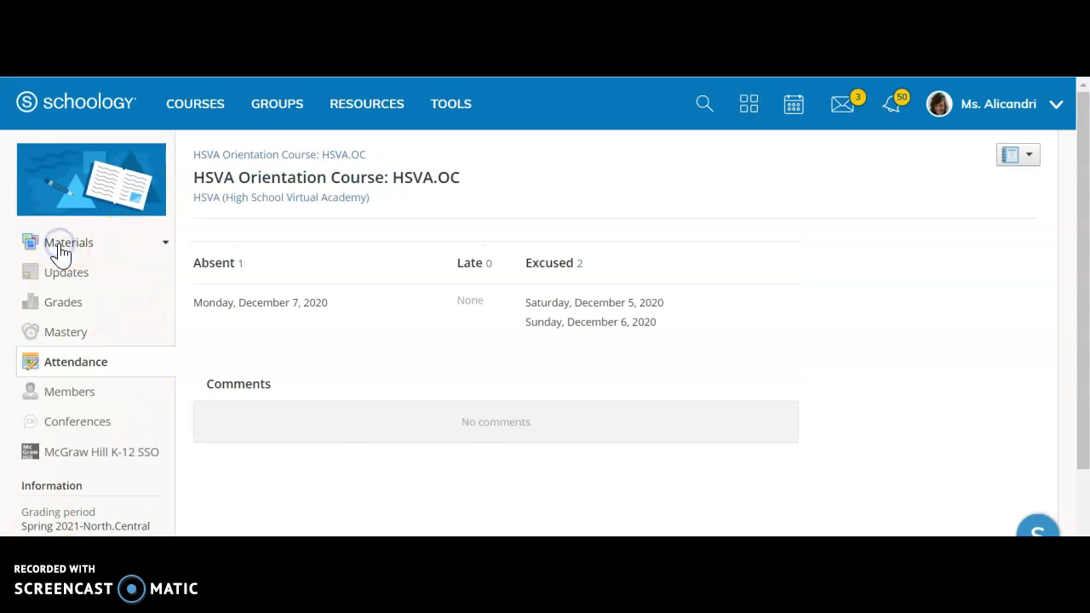
left_click(60, 247)
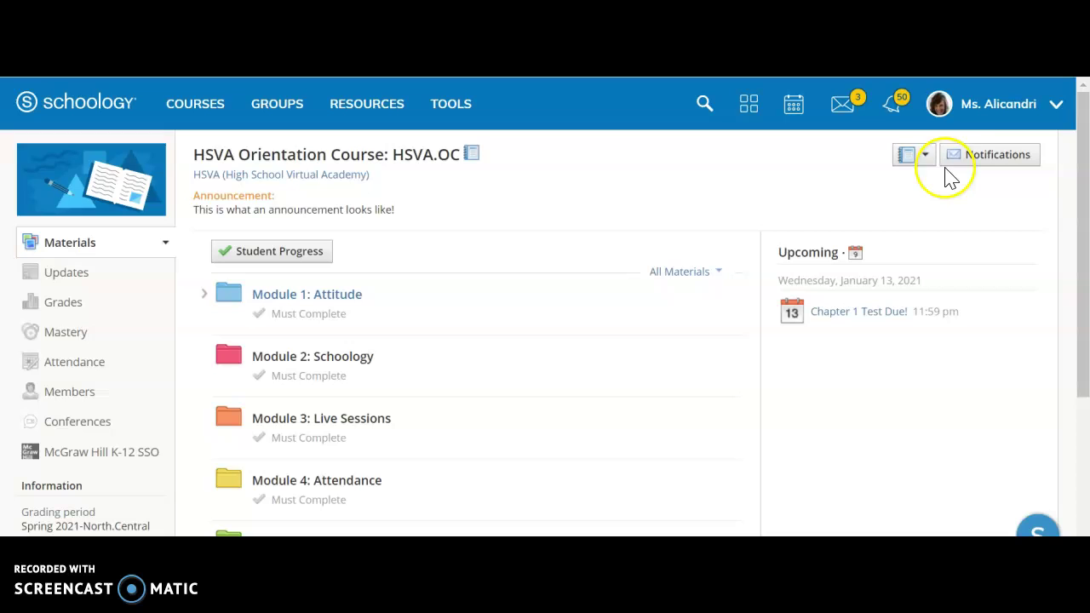
View the course's notification settings and the list of other enrolled courses, closing each one
left_click(1002, 164)
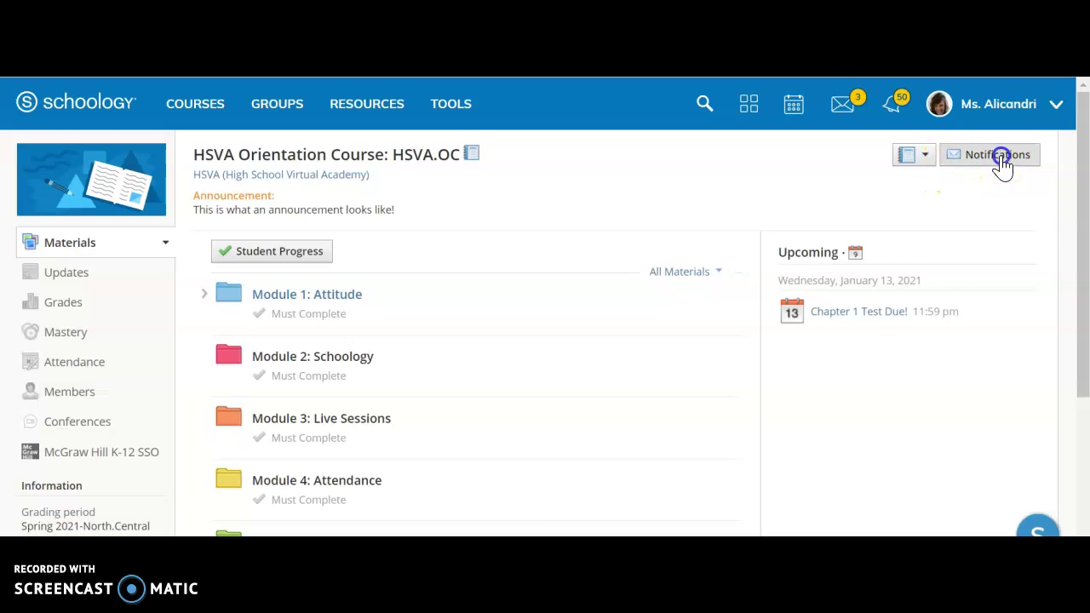
left_click(827, 156)
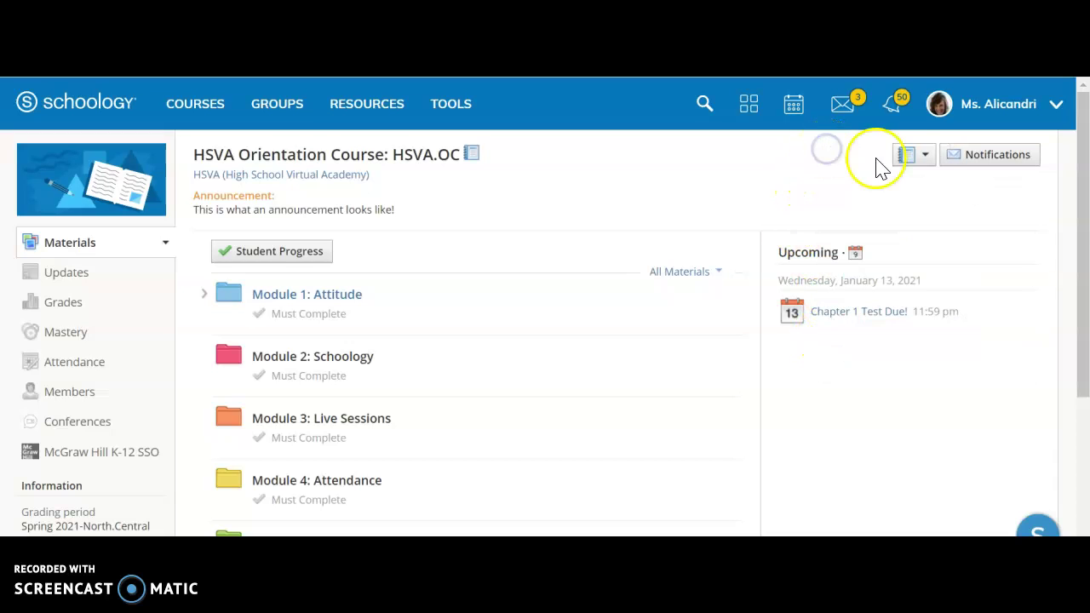
left_click(922, 157)
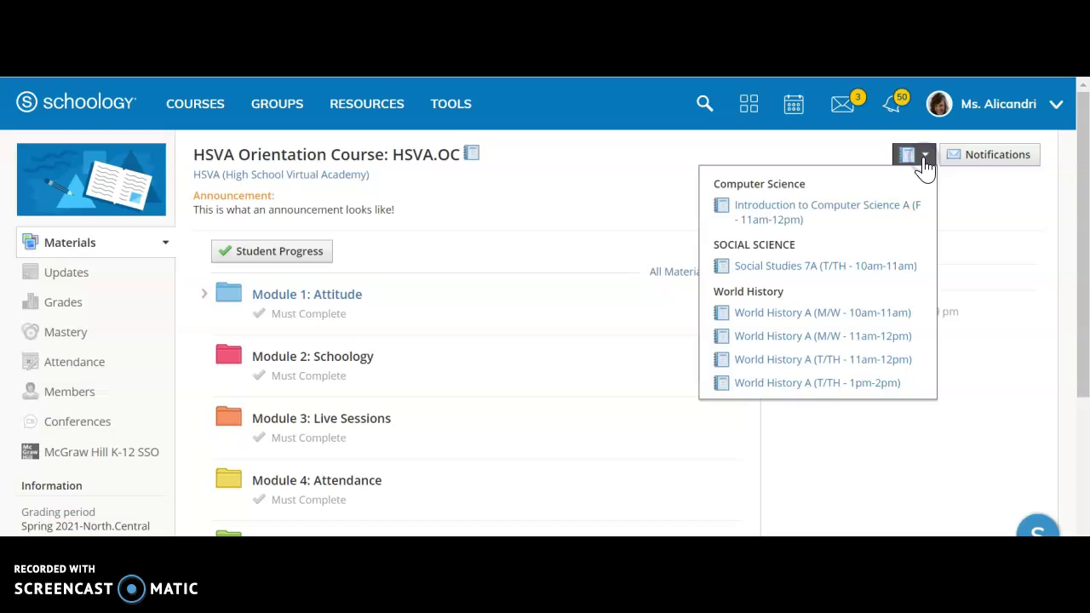
left_click(833, 152)
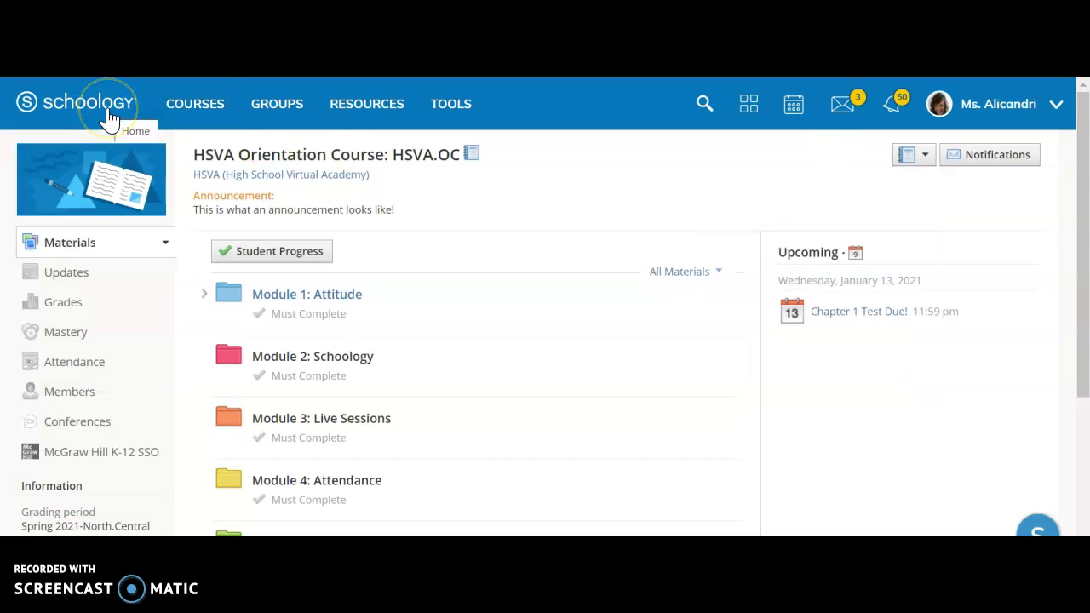
Check the account's notifications and messages, closing each list
left_click(894, 119)
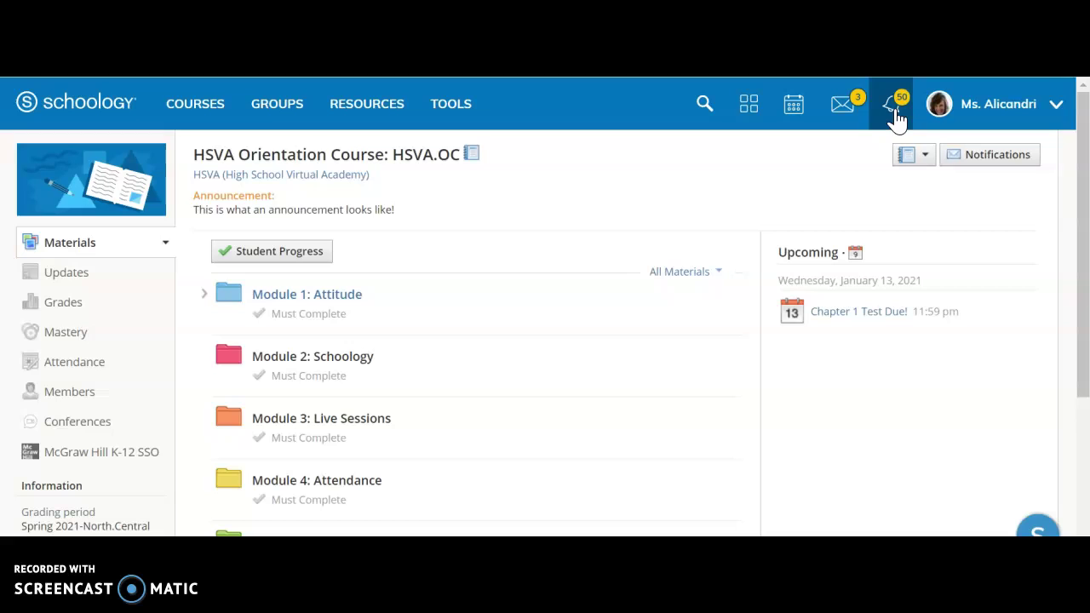
left_click(889, 118)
left_click(838, 119)
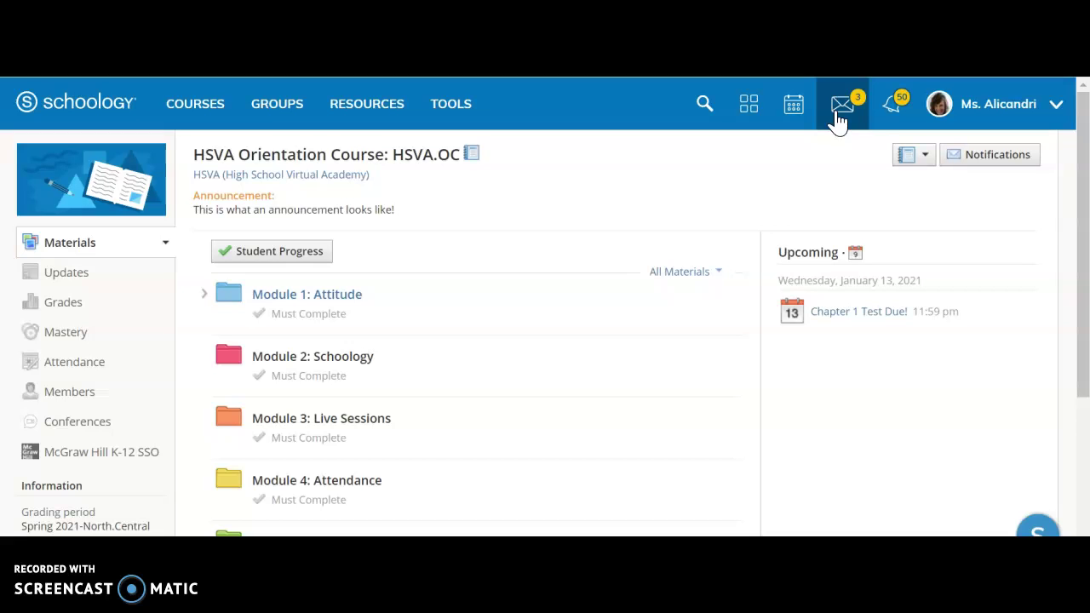
left_click(842, 118)
left_click(840, 112)
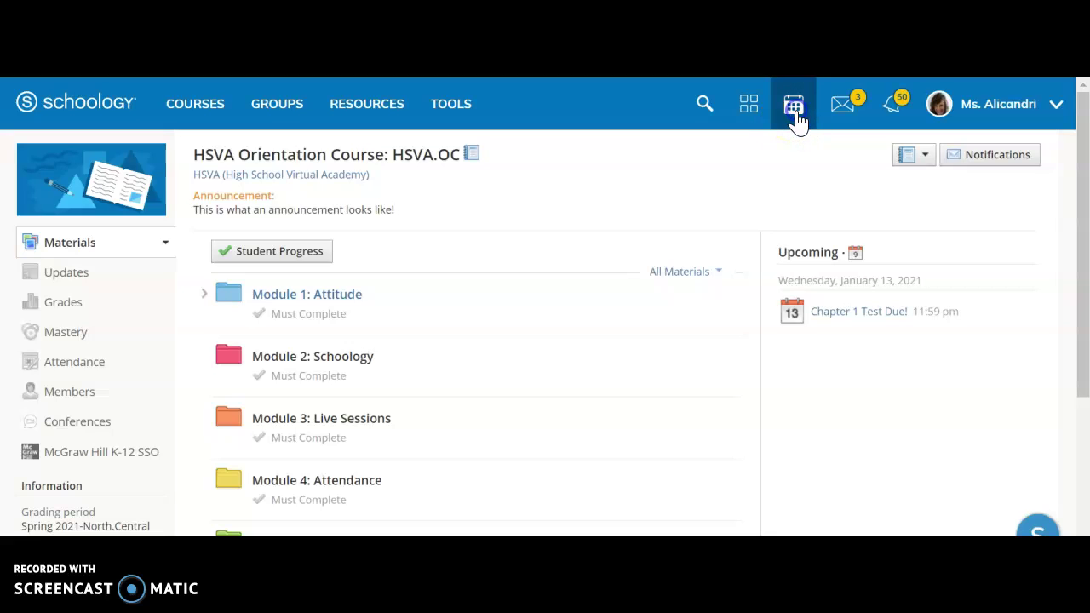
Open the December 2020 calendar and also display the third World History and second Computer Science course calendars
left_click(793, 107)
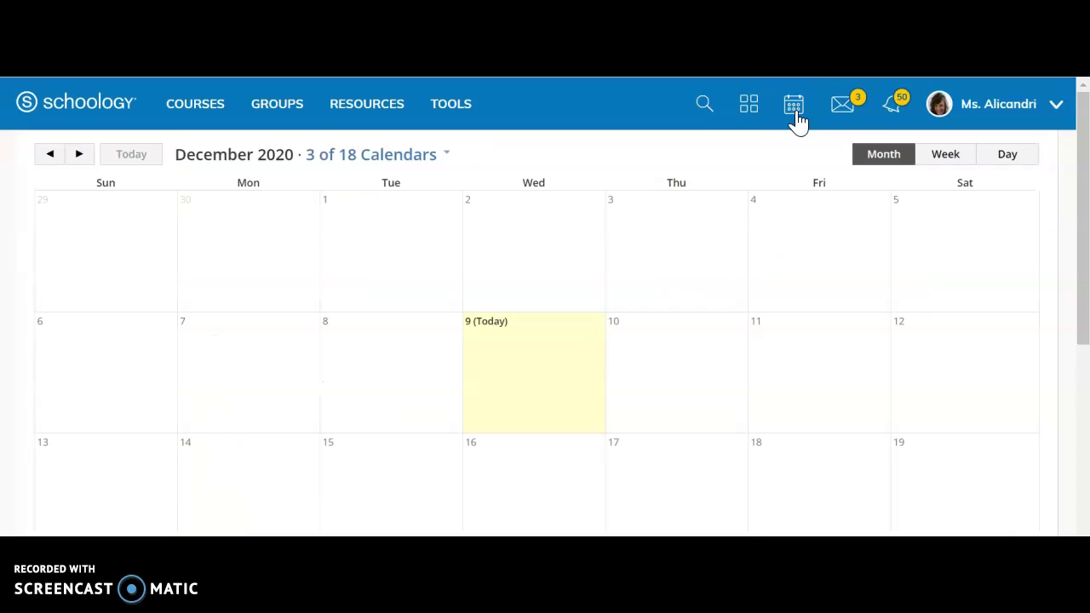
left_click(445, 157)
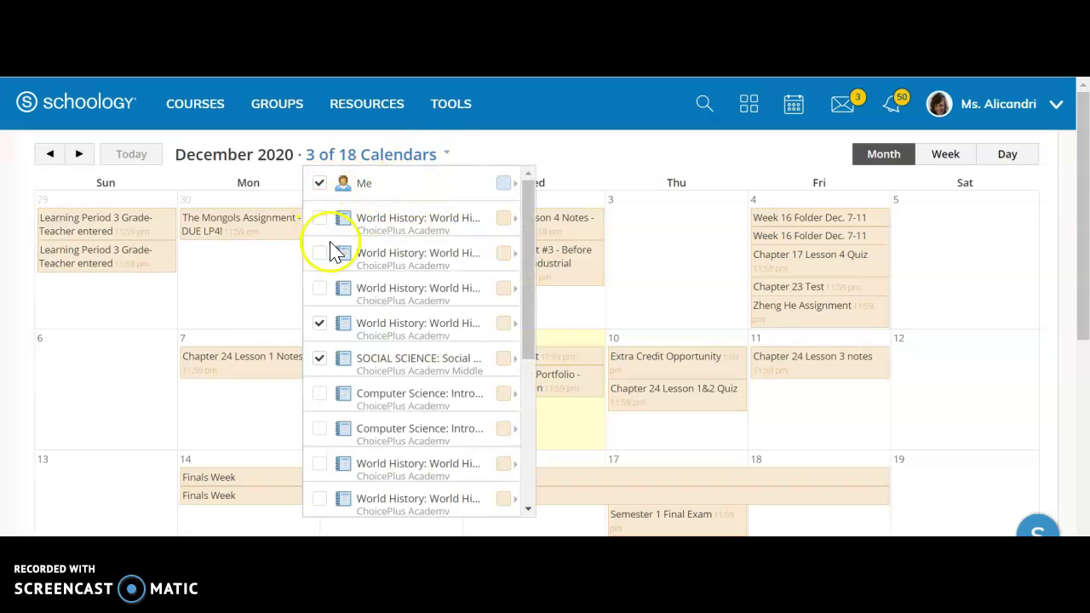
left_click(322, 293)
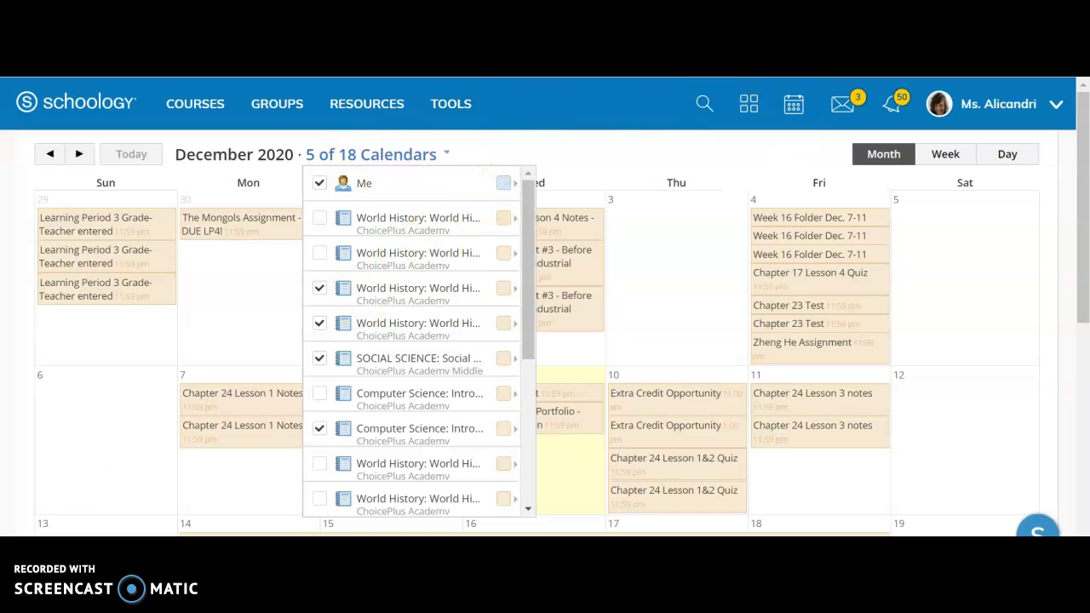
key("Escape")
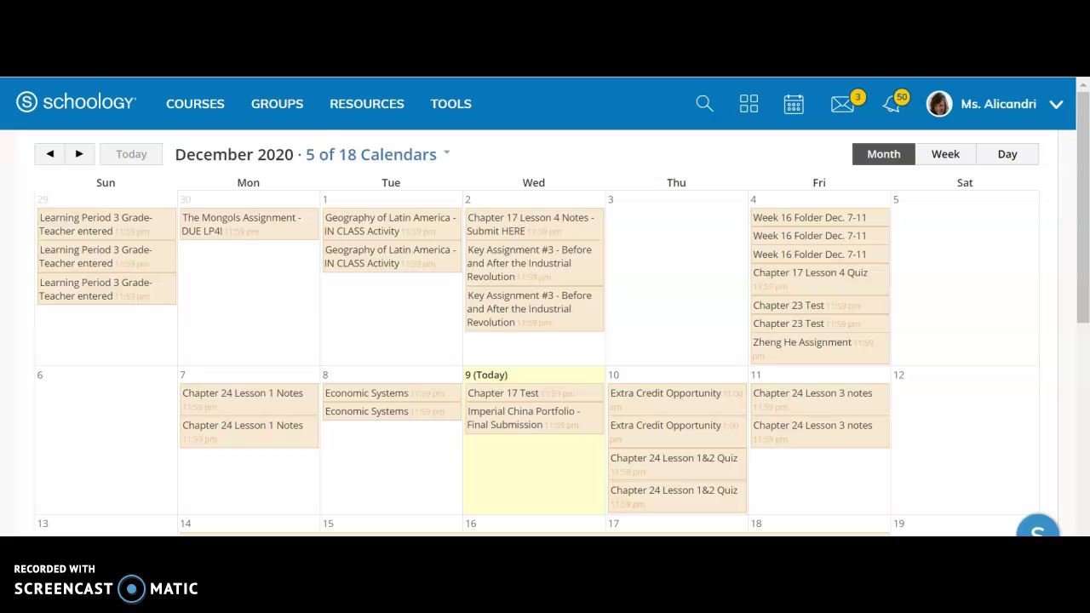
left_click(341, 260)
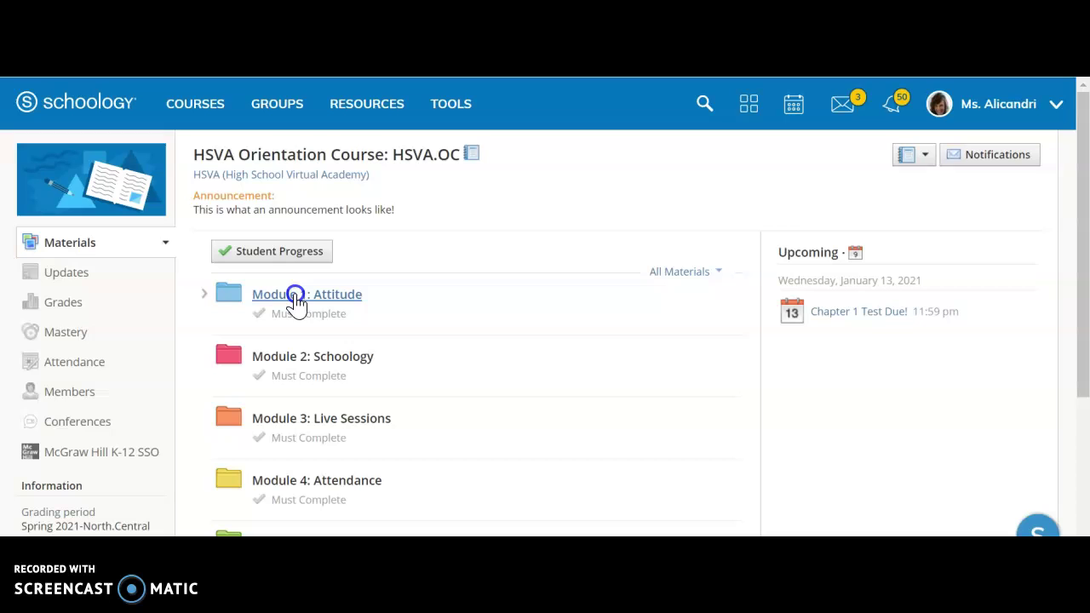
Open the Facing Challenges with Positivity page in Module 1: Attitude and advance its presentation to slide 9
left_click(298, 296)
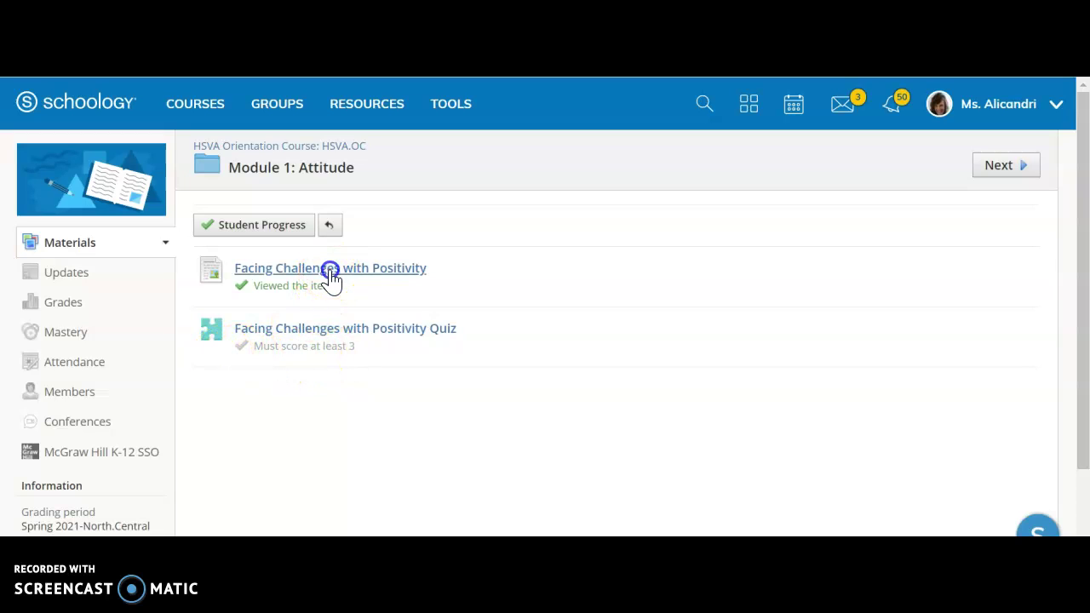
left_click(331, 271)
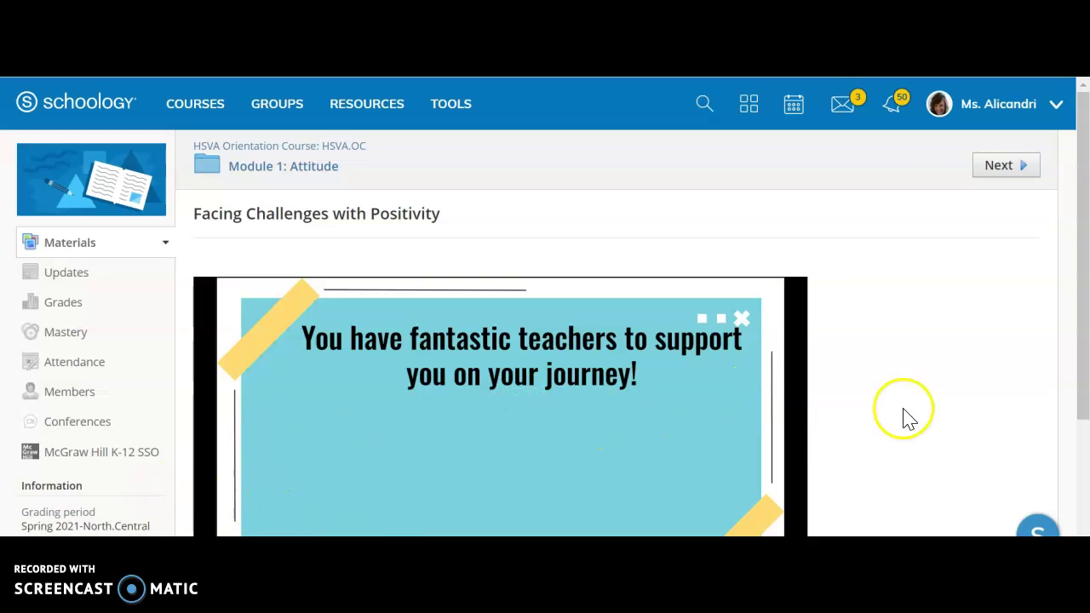
left_click_drag(1082, 401, 1073, 502)
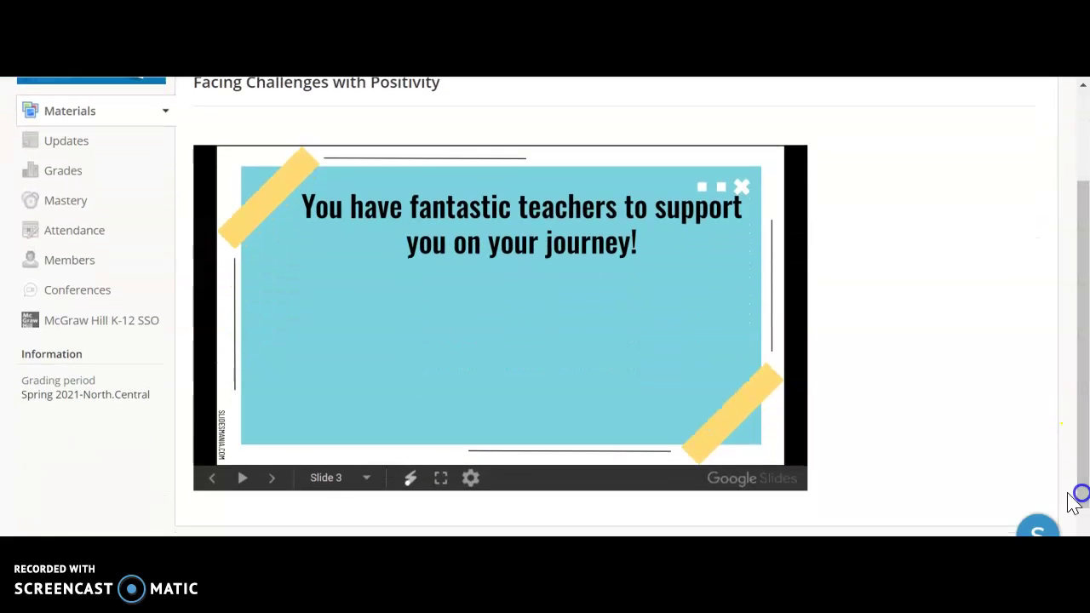
left_click(366, 477)
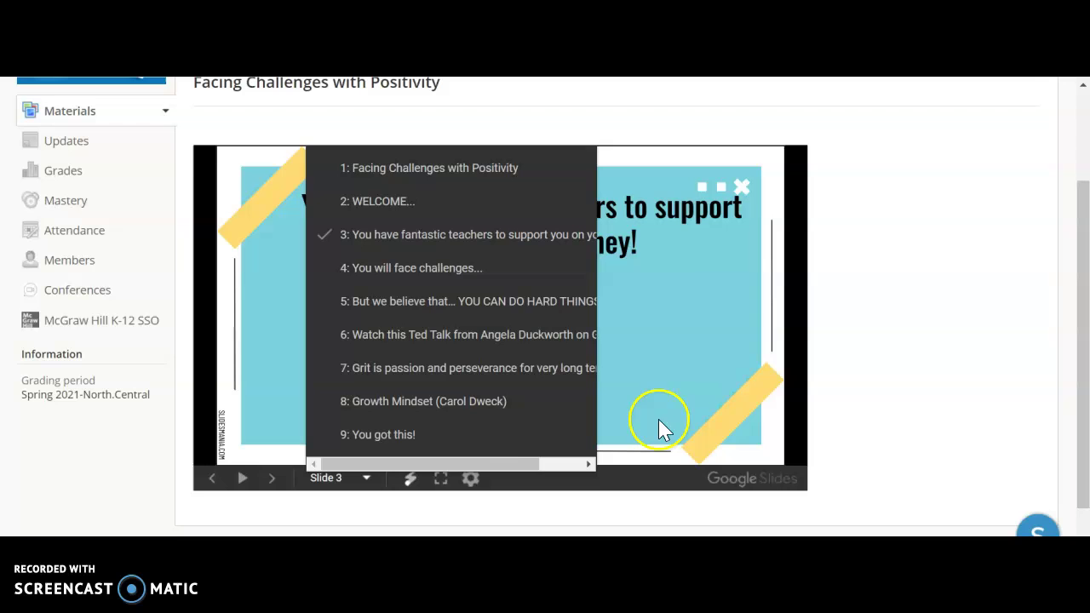
left_click(272, 481)
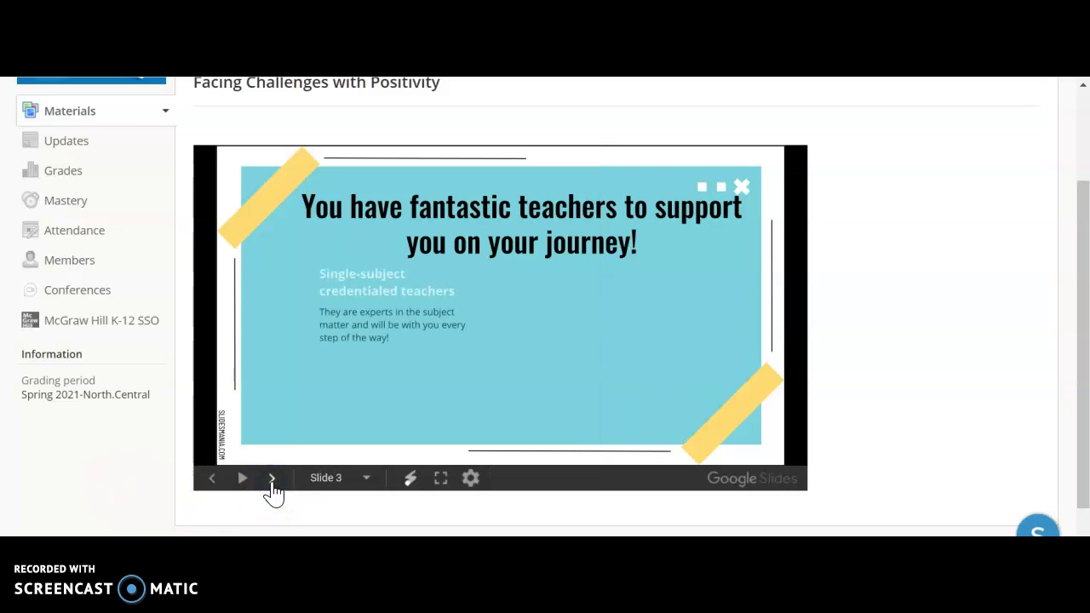
left_click(271, 481)
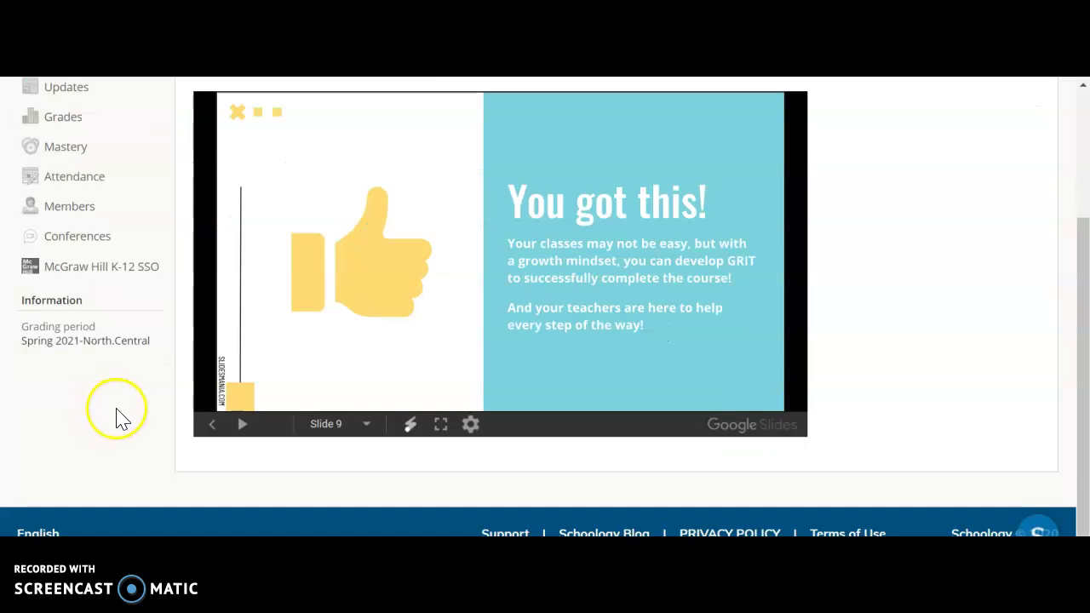
scroll(119, 416, "up", 2)
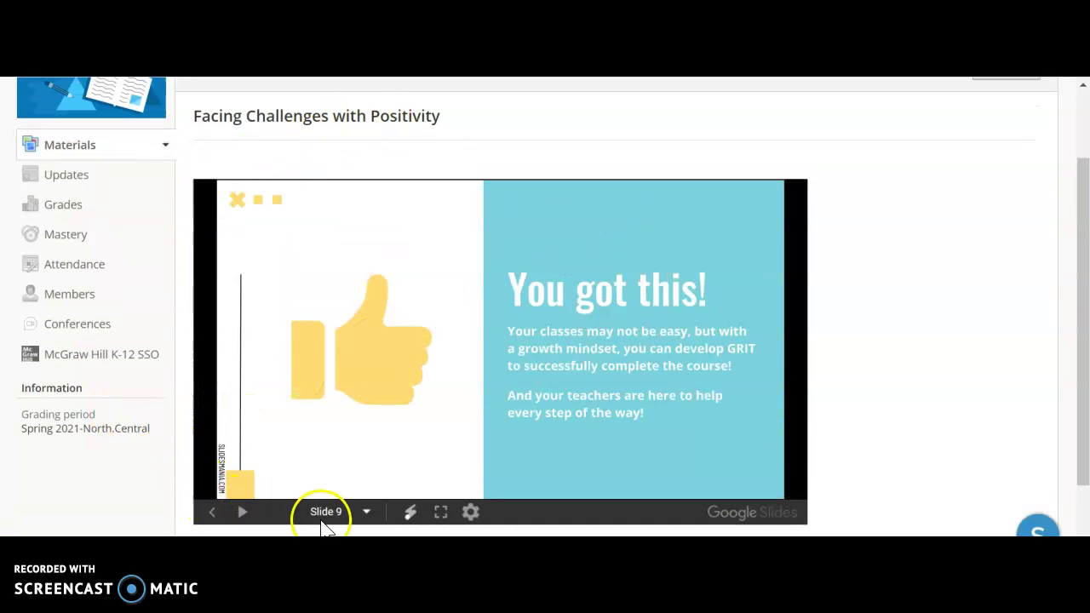
scroll(845, 428, "up", 2)
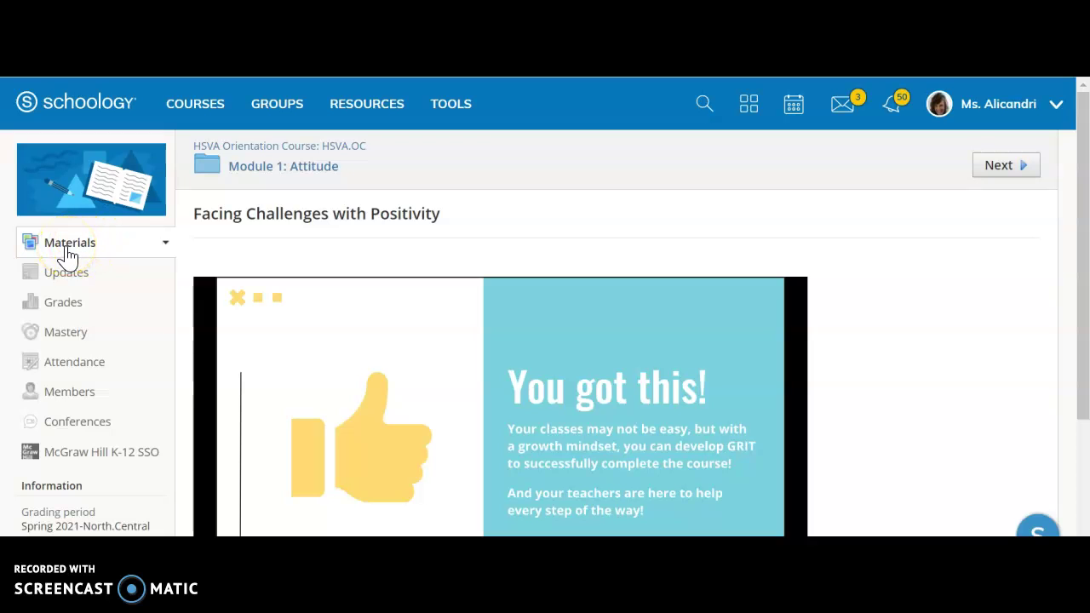
Attempt the Facing Challenges with Positivity Quiz in Module 1 and submit it
left_click(277, 170)
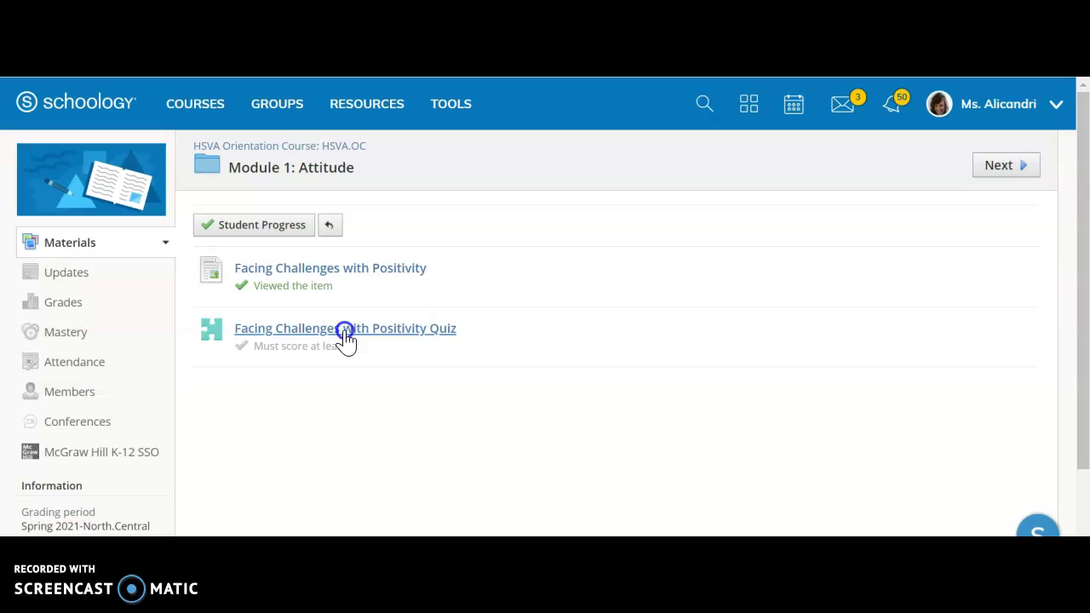
left_click(346, 332)
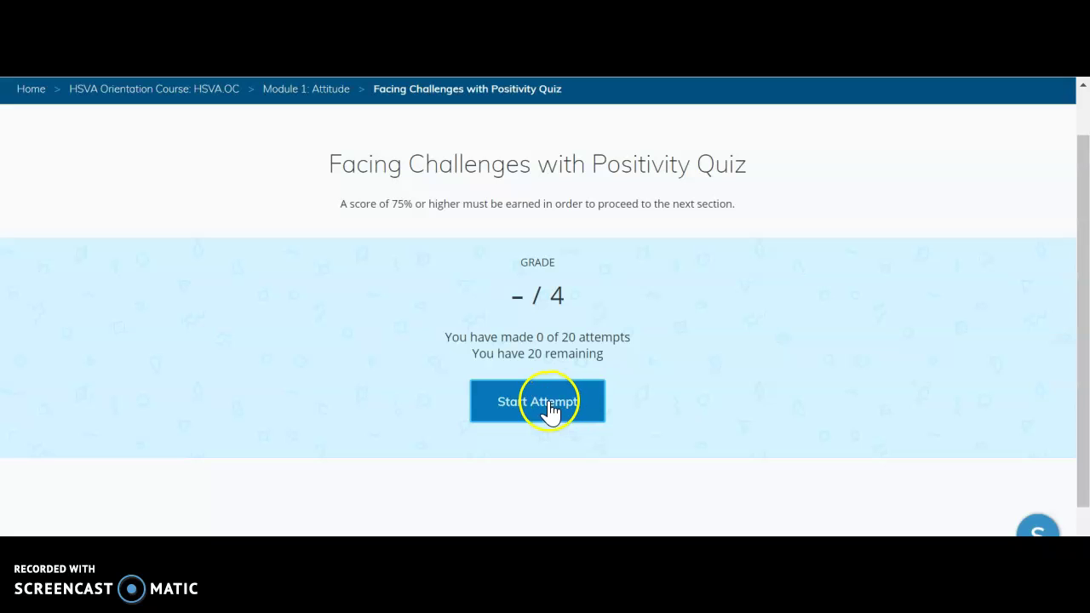
left_click(550, 407)
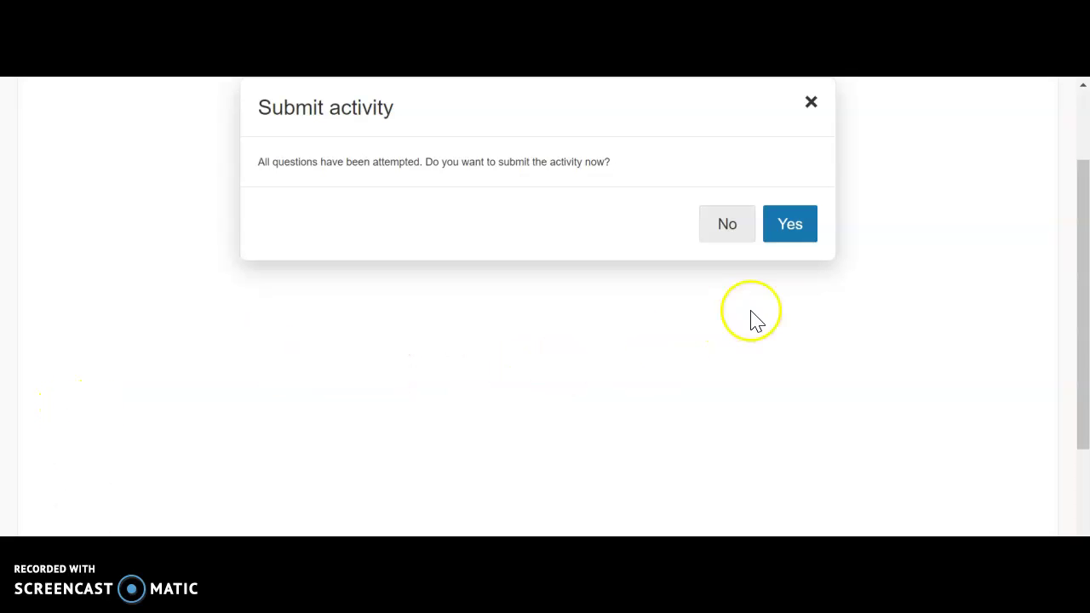
left_click(803, 228)
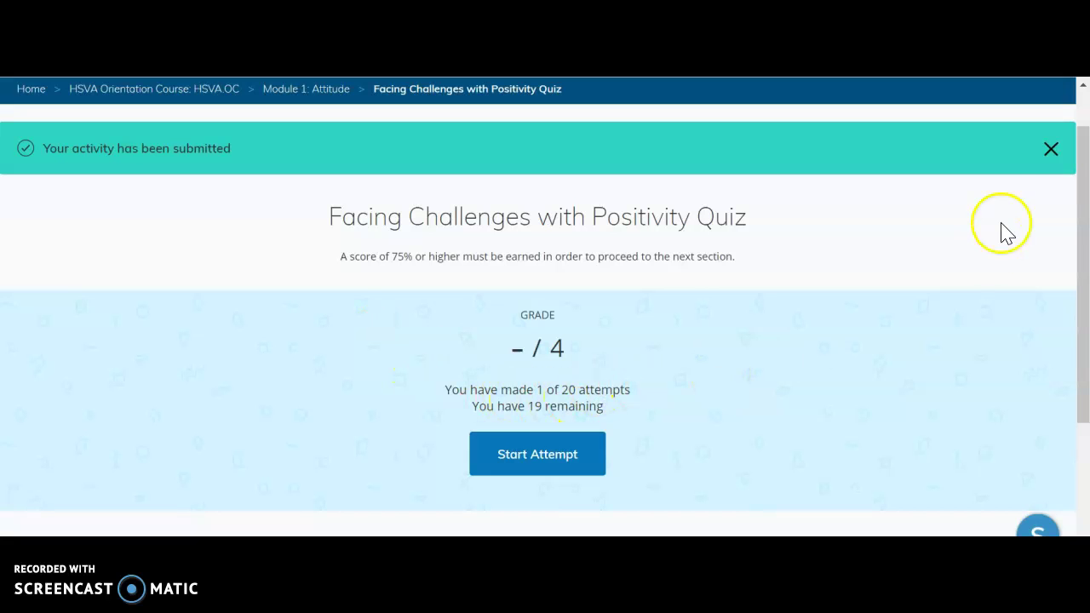
Dismiss the submission notice, check the completion marks in Module 1: Attitude, and return to the course materials
left_click(1051, 149)
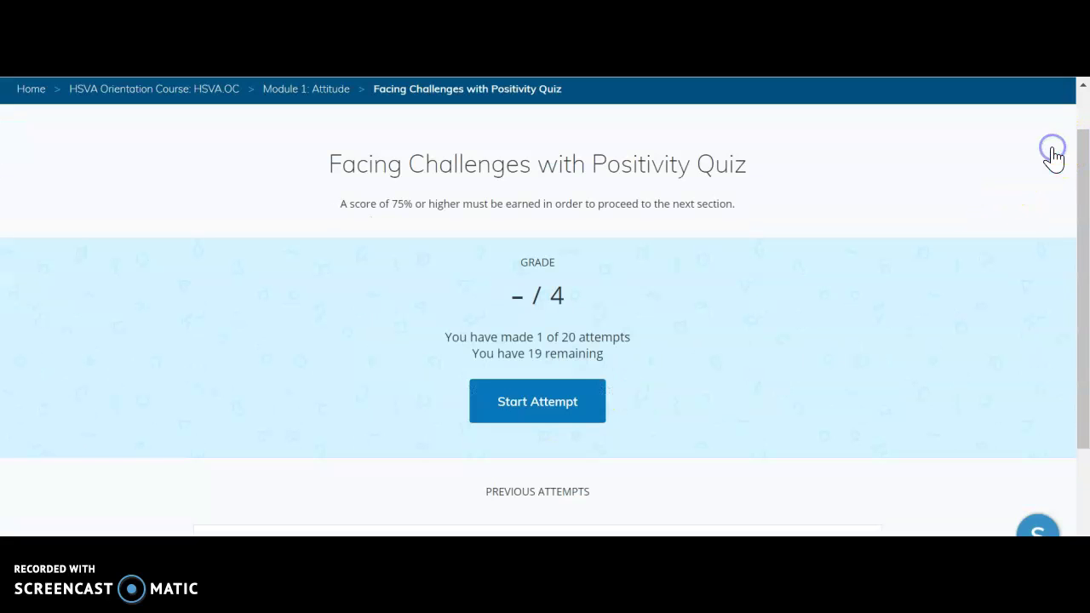
left_click(298, 100)
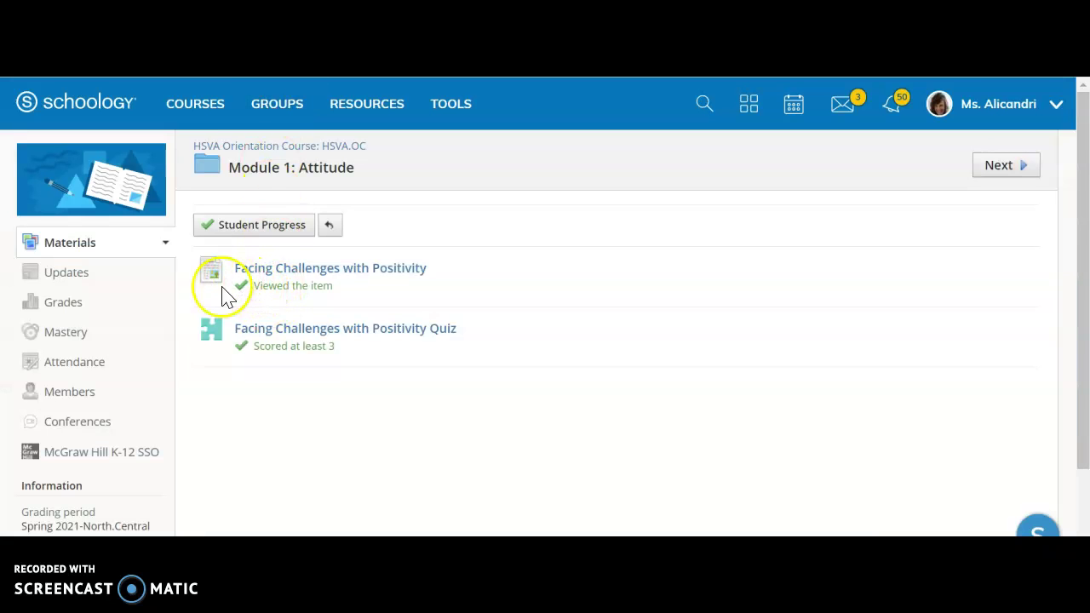
left_click(62, 248)
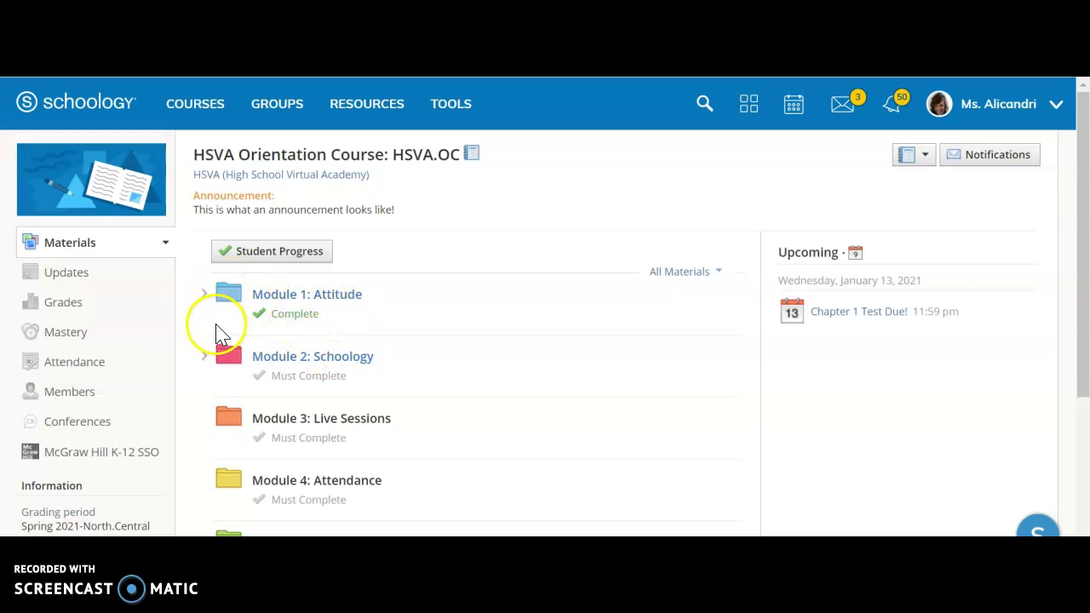
Open the course grades and expand the Spring 2021-North.Central grading period and its Orientation category
left_click(59, 303)
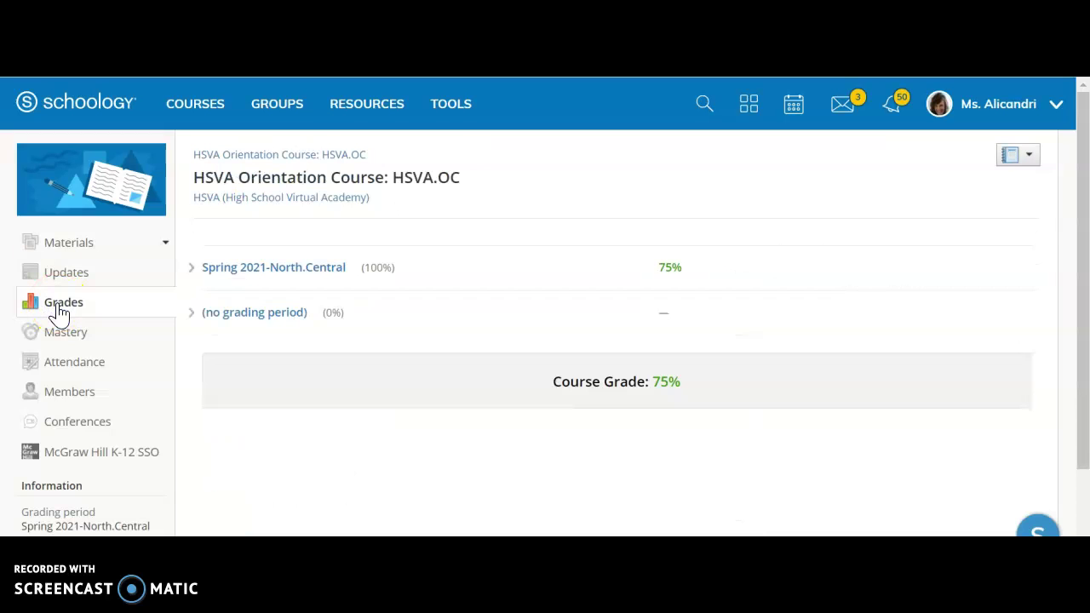
left_click(193, 269)
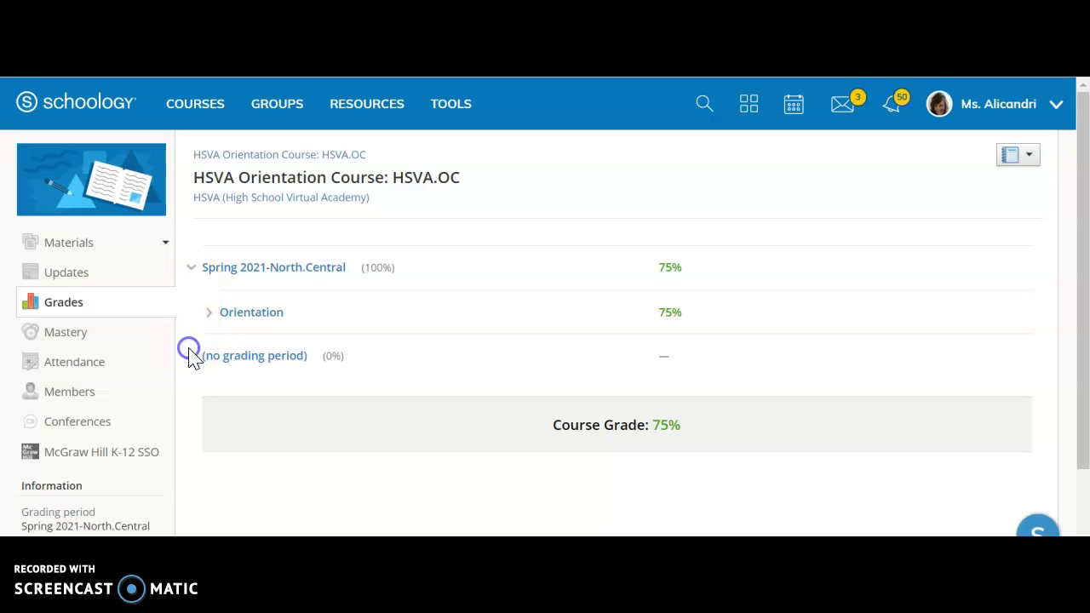
left_click(208, 314)
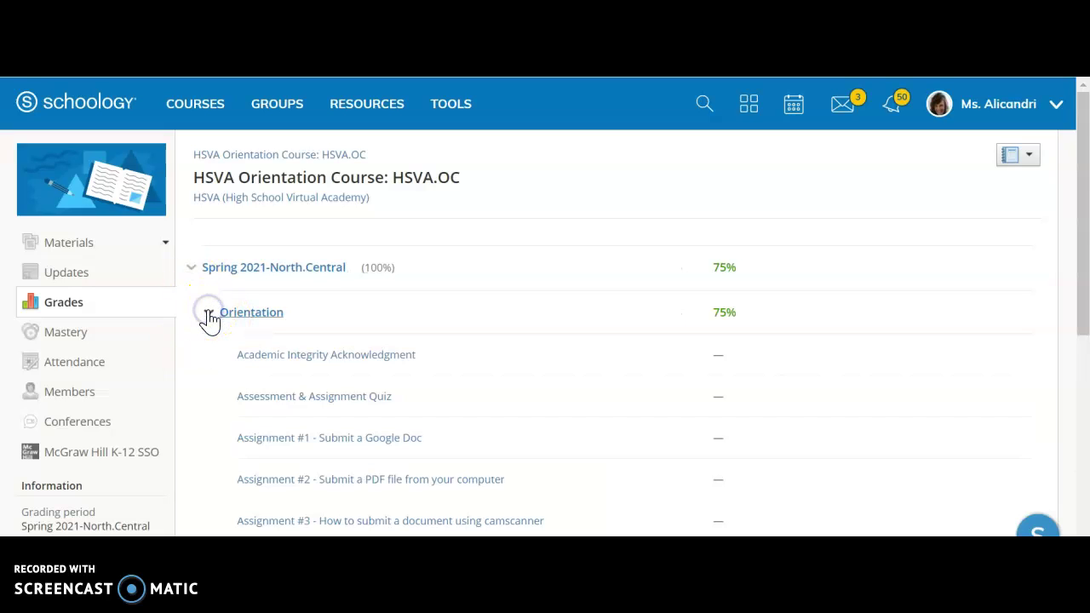
Review the Orientation assignment and quiz grades, checking the Facing Challenges with Positivity Quiz score against the overall course grade
scroll(470, 340, "down", 2)
scroll(470, 344, "down", 1)
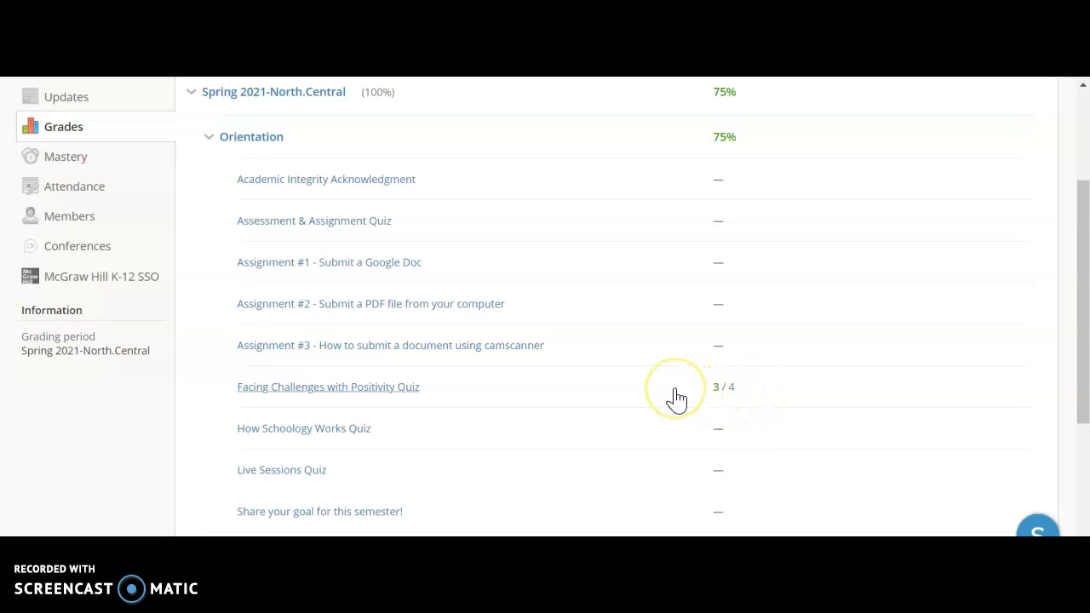
scroll(673, 398, "up", 1)
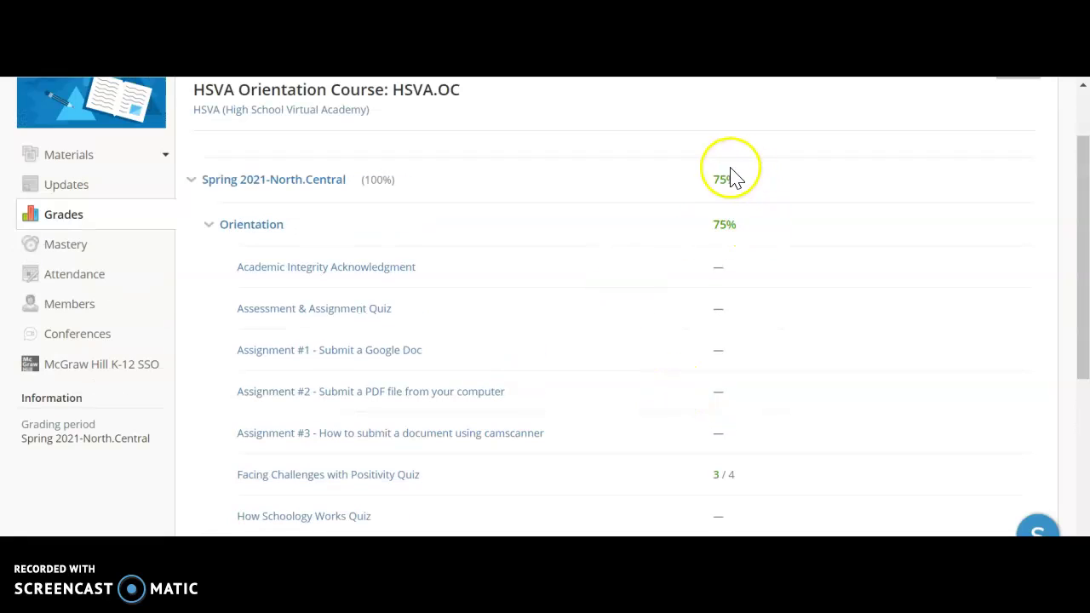
scroll(612, 423, "down", 1)
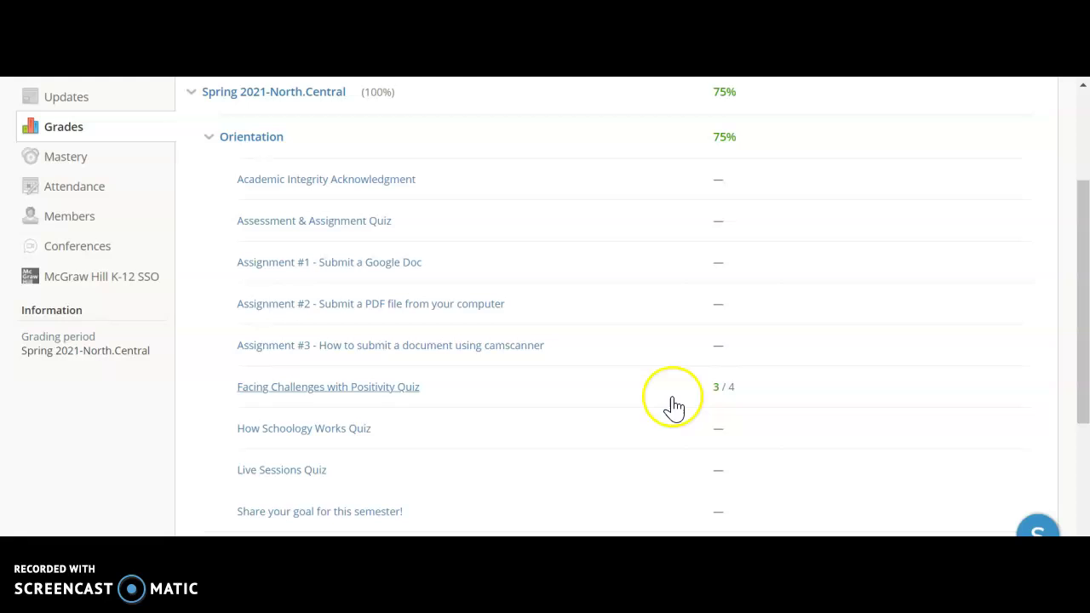
scroll(601, 406, "down", 1)
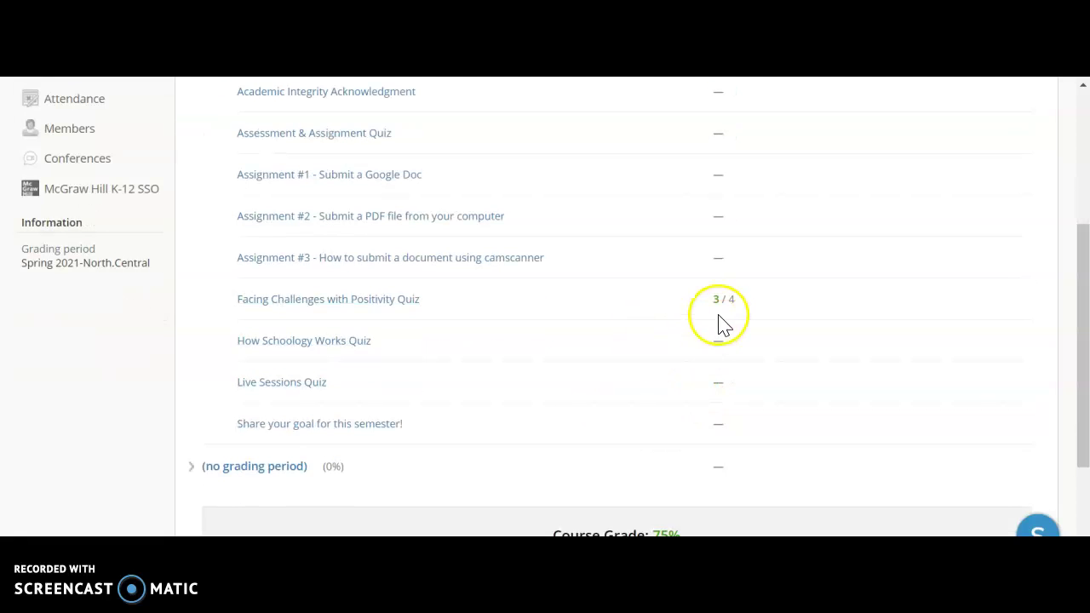
scroll(618, 360, "up", 1)
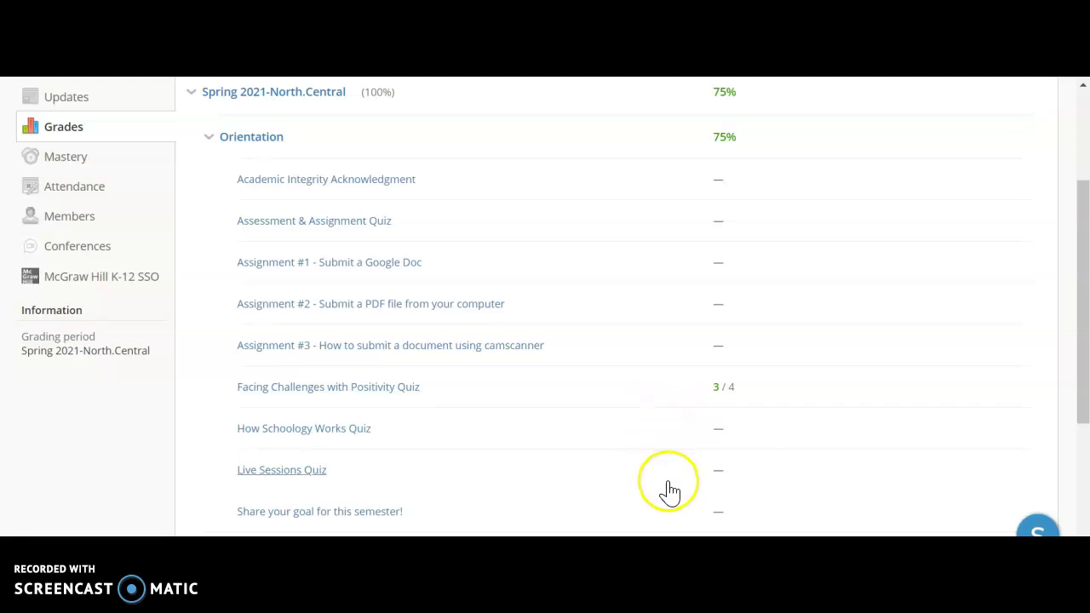
scroll(659, 492, "up", 1)
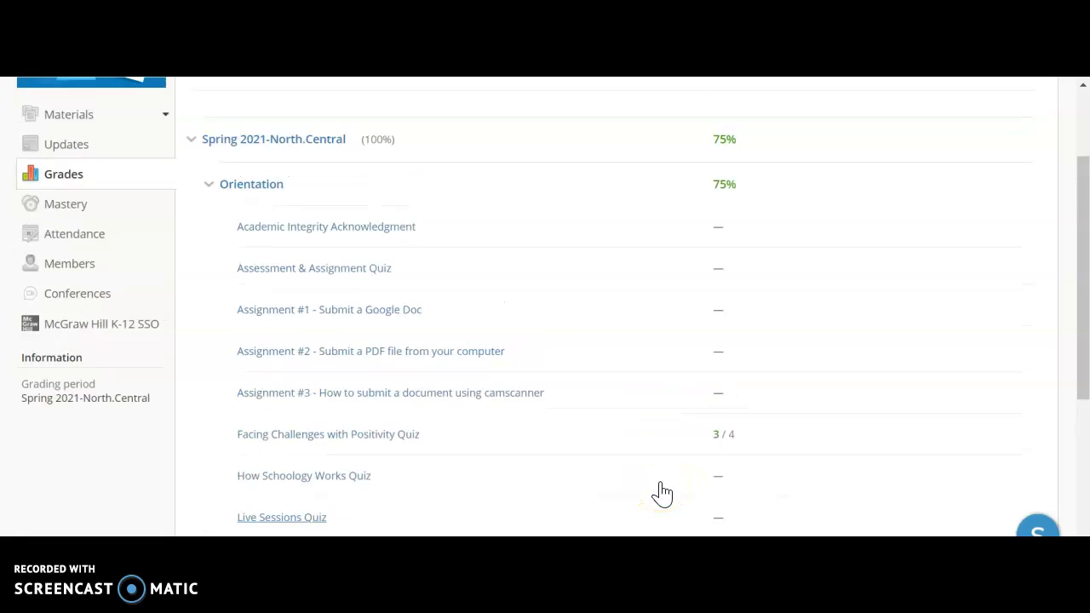